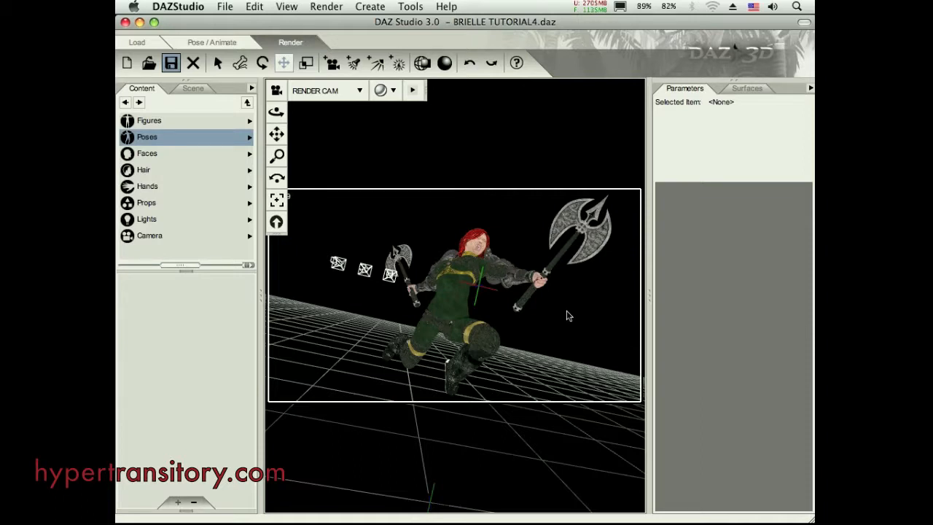
Review the shadow type options of DistantLight 1 in the scene, leaving its current setting in place.
click(193, 88)
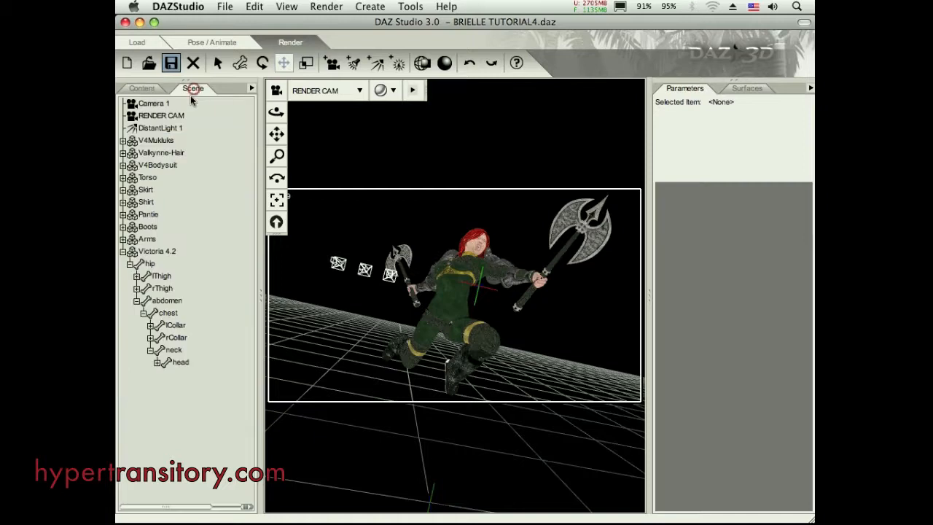
click(135, 129)
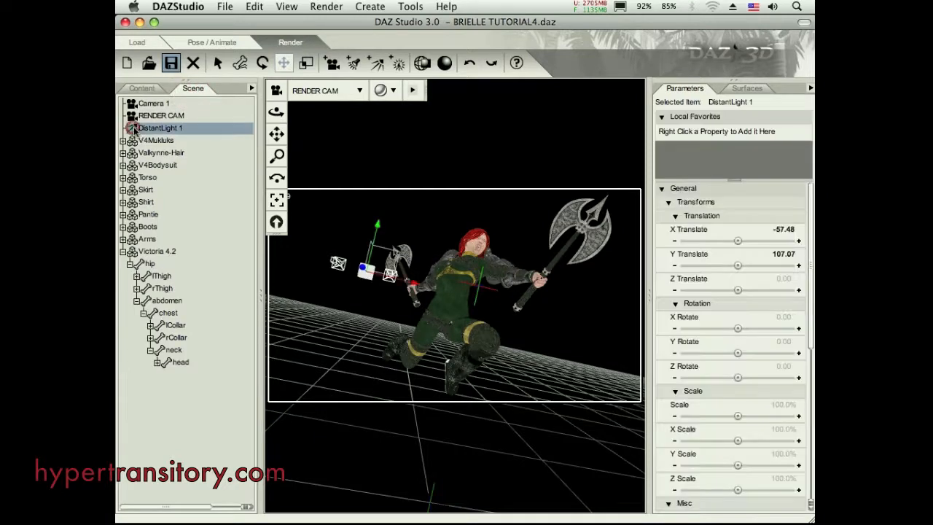
click(669, 202)
click(669, 216)
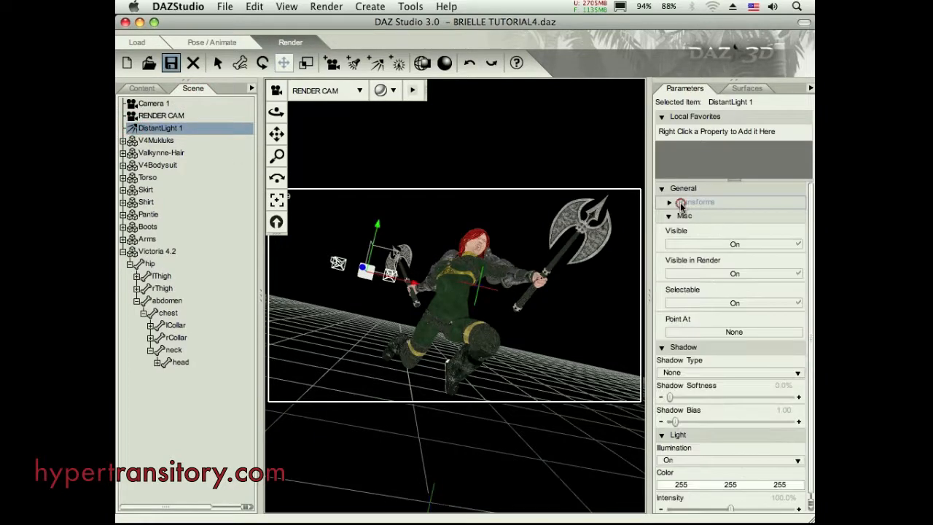
click(688, 373)
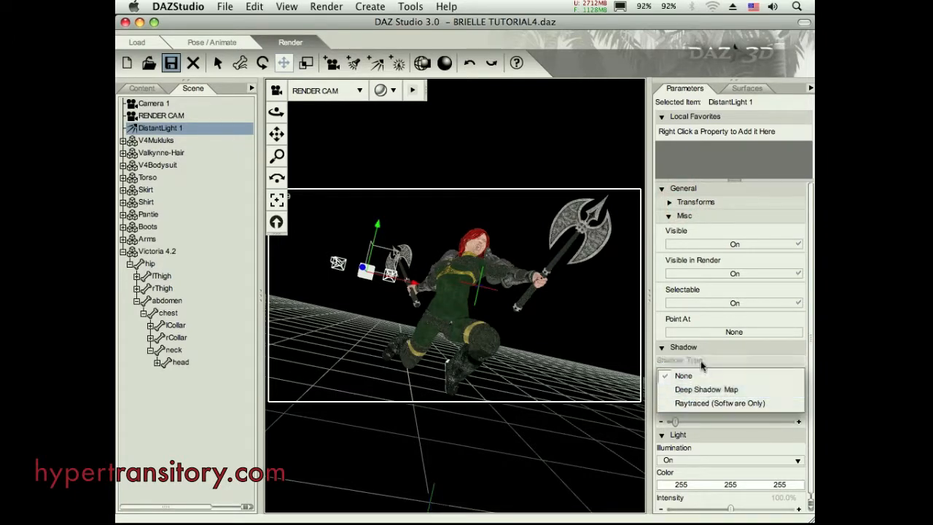
click(660, 332)
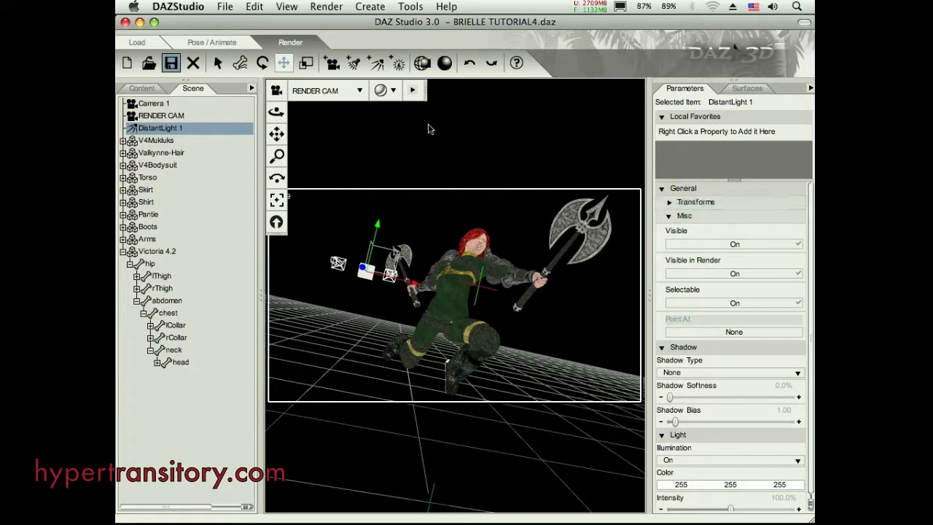
click(161, 407)
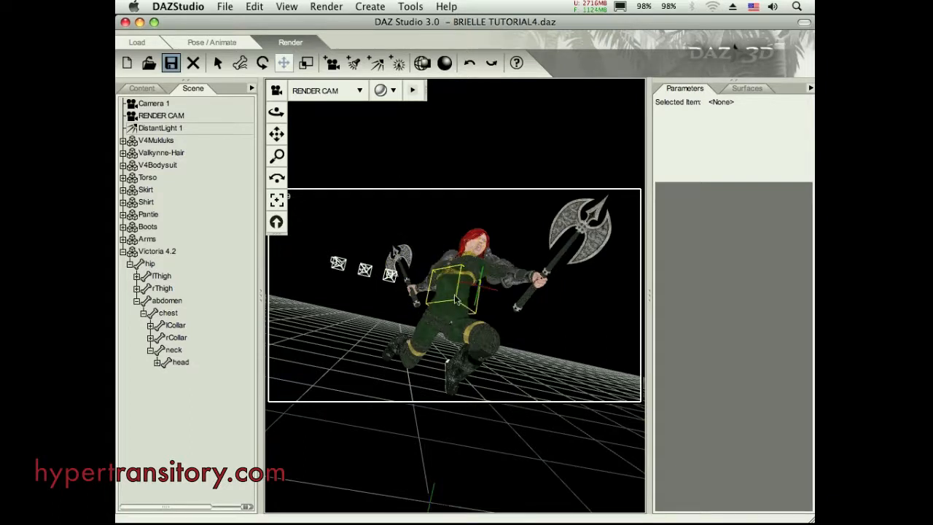
Select all the scene's surfaces, from Arms through Victoria 4.2, for joint editing.
click(755, 88)
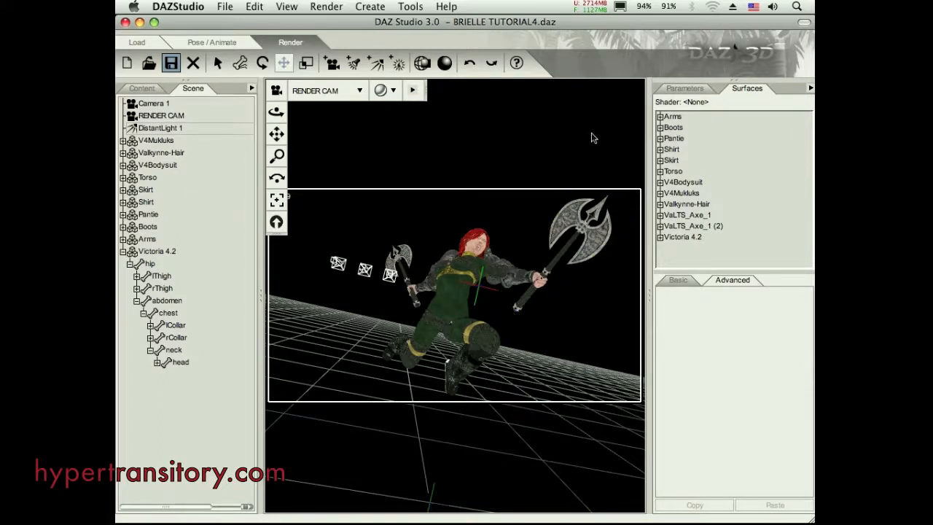
click(681, 117)
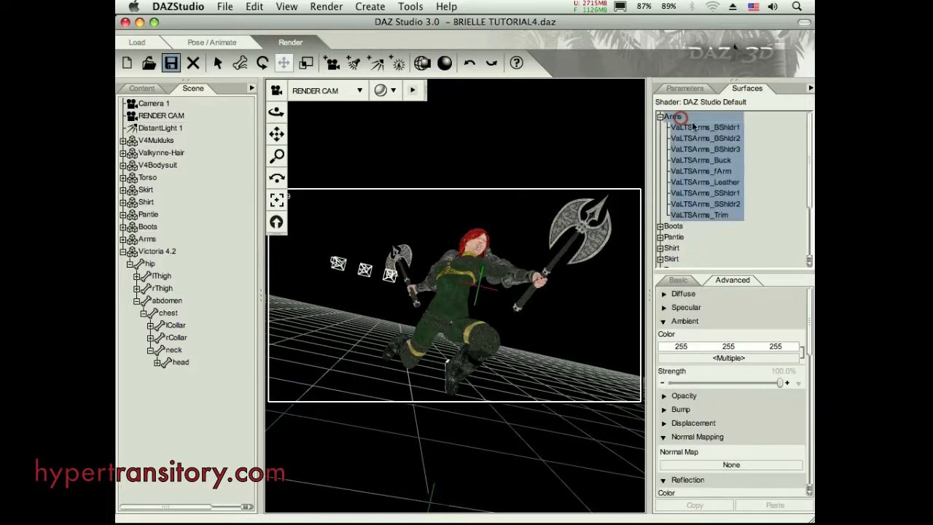
click(807, 167)
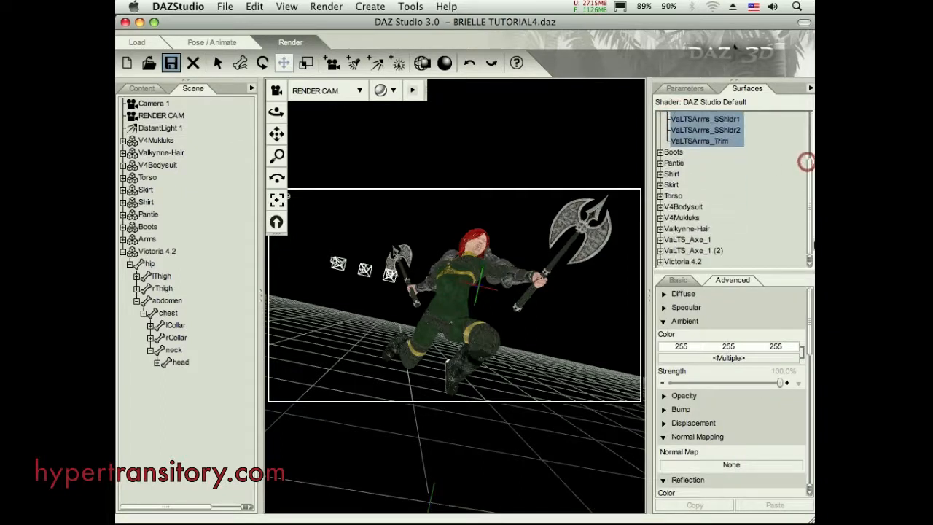
click(690, 264)
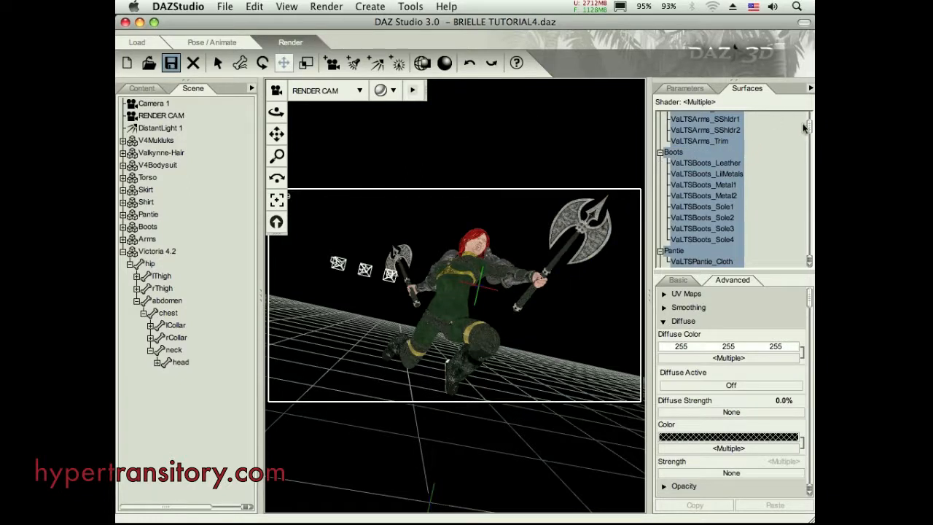
drag(809, 127, 811, 221)
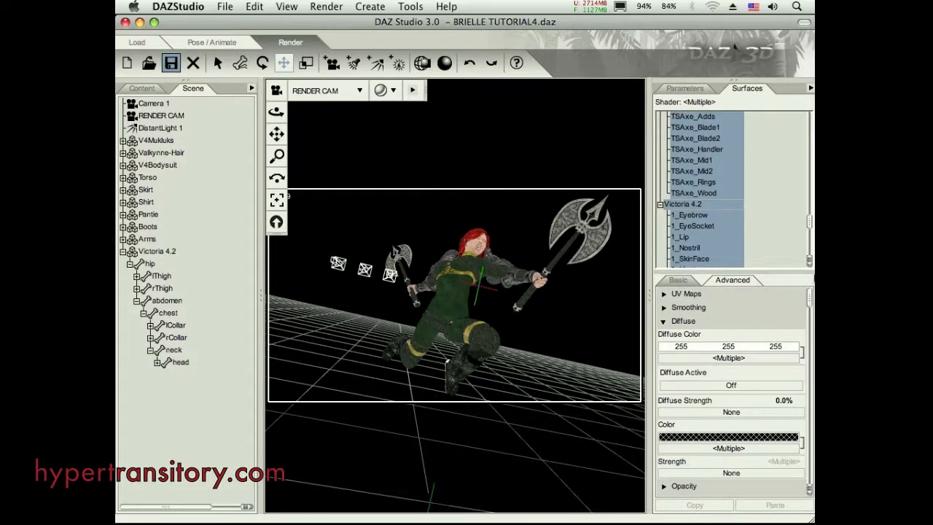
Remove the image maps from both Diffuse Color and the diffuse Color property of the selected surfaces.
click(723, 358)
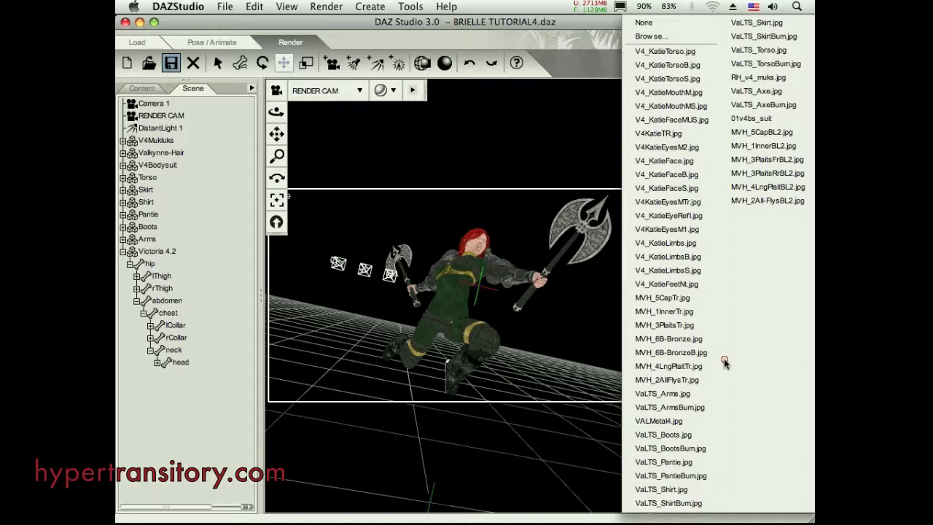
click(644, 24)
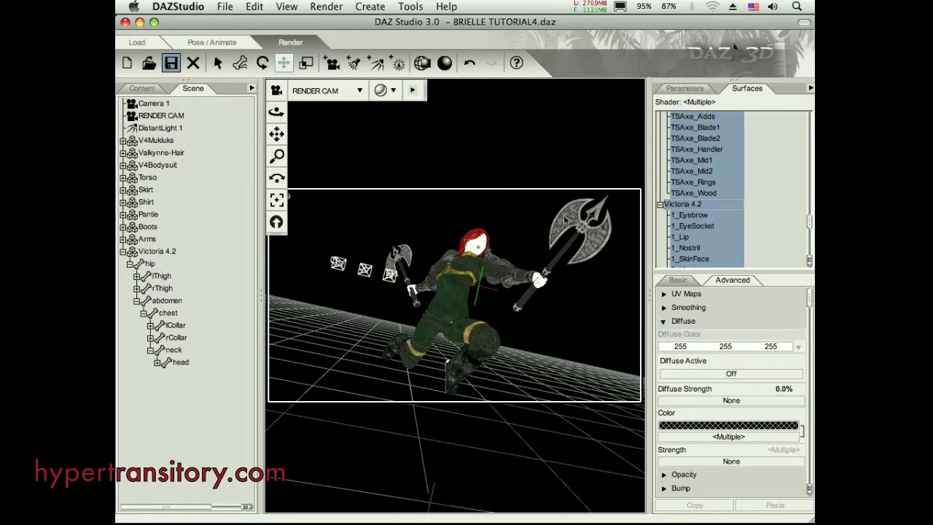
click(719, 435)
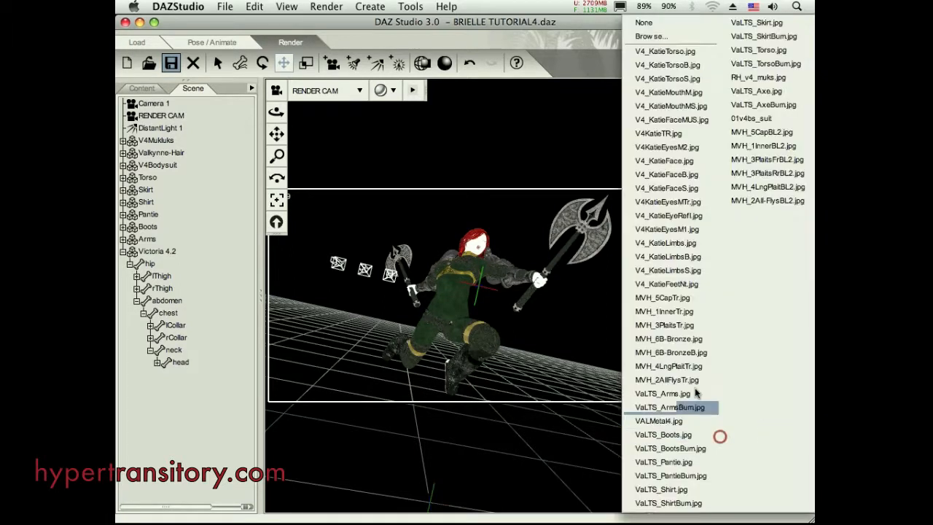
click(644, 24)
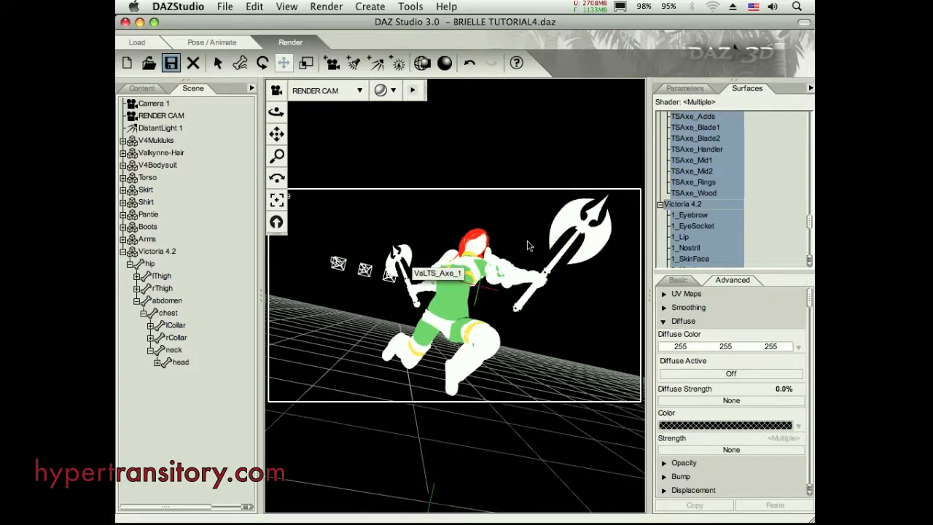
Set the selected surfaces' diffuse Color property to white (255, 255, 255) and its Strength to 0%.
click(735, 427)
click(605, 350)
click(604, 406)
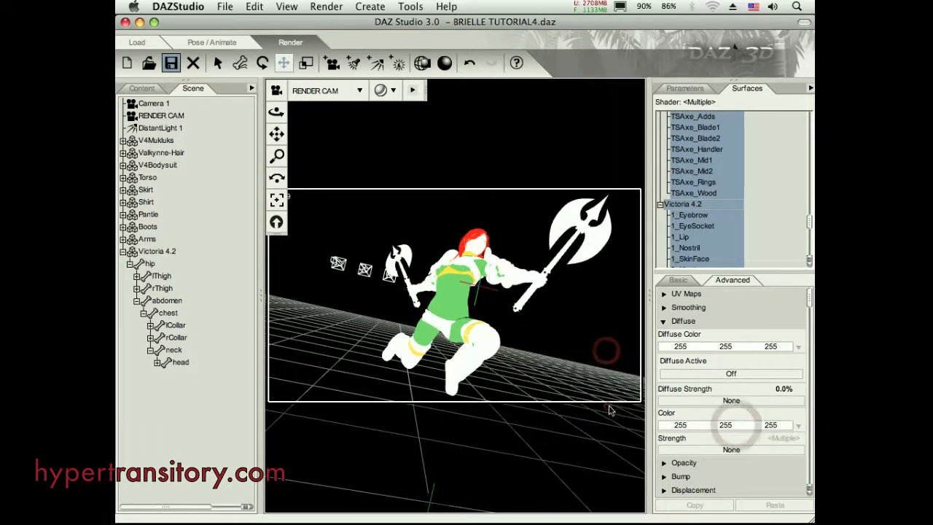
click(782, 440)
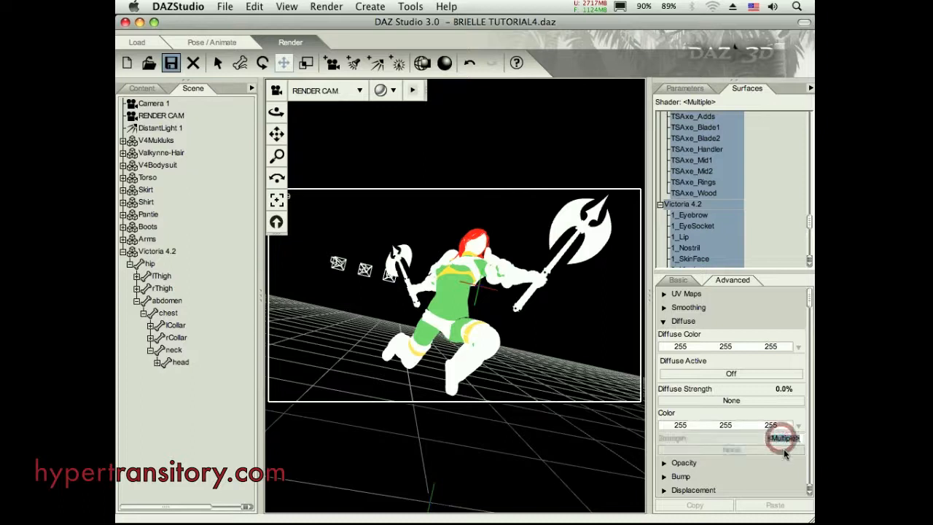
text(0)
key(Return)
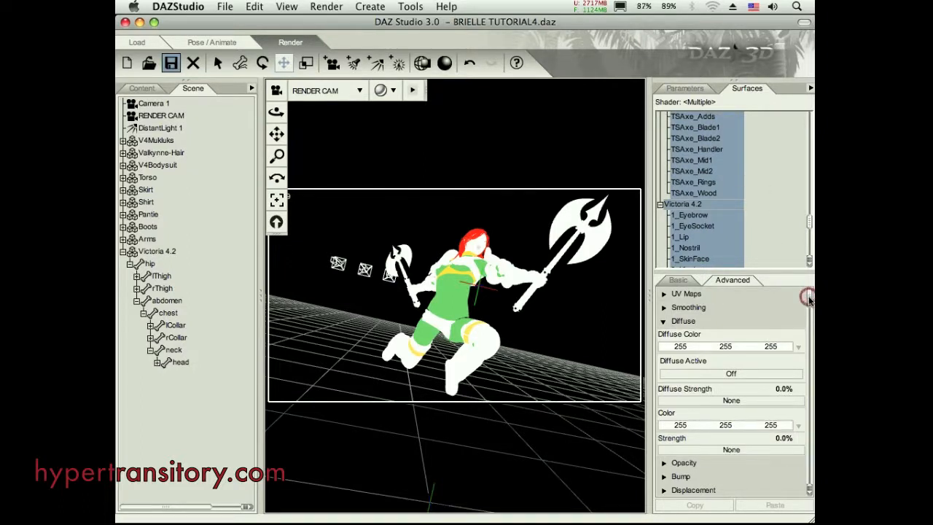
Turn Ambient Active off for the selected surfaces and set the Ambient Color map to None.
drag(809, 300, 811, 313)
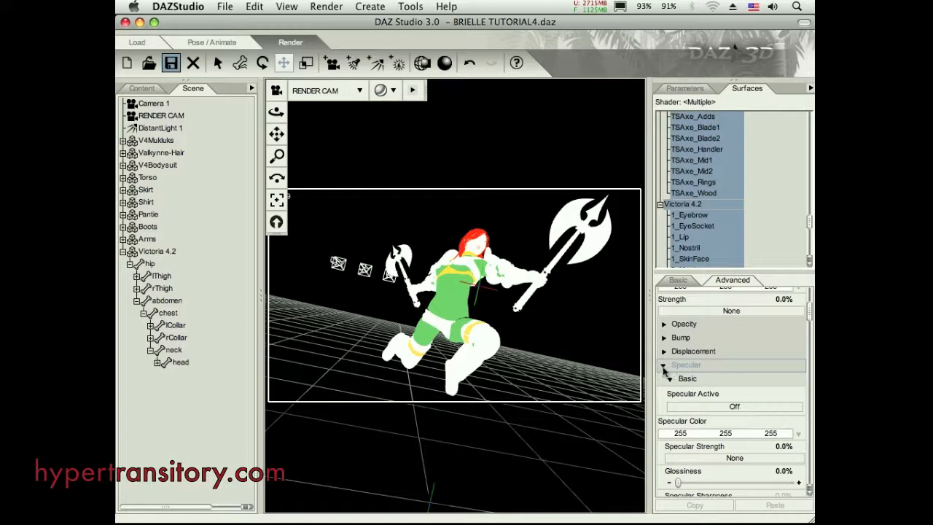
click(665, 366)
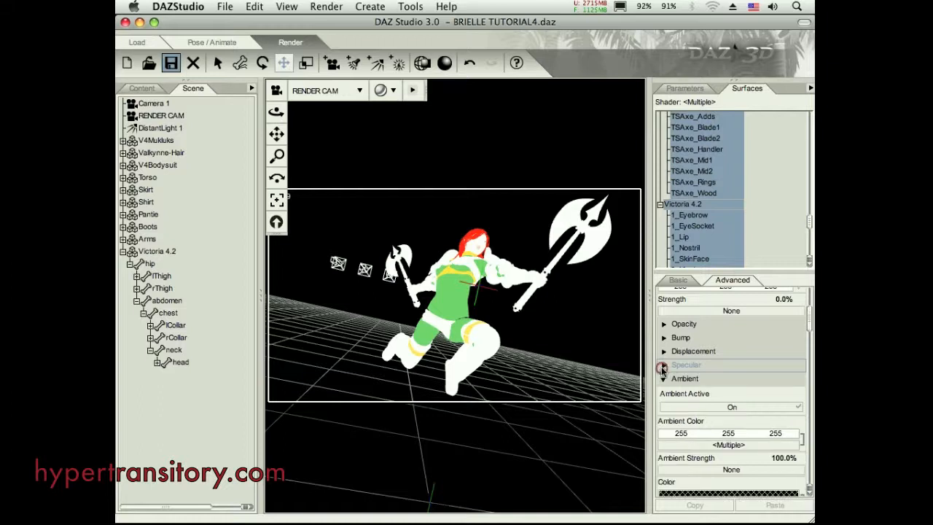
click(730, 407)
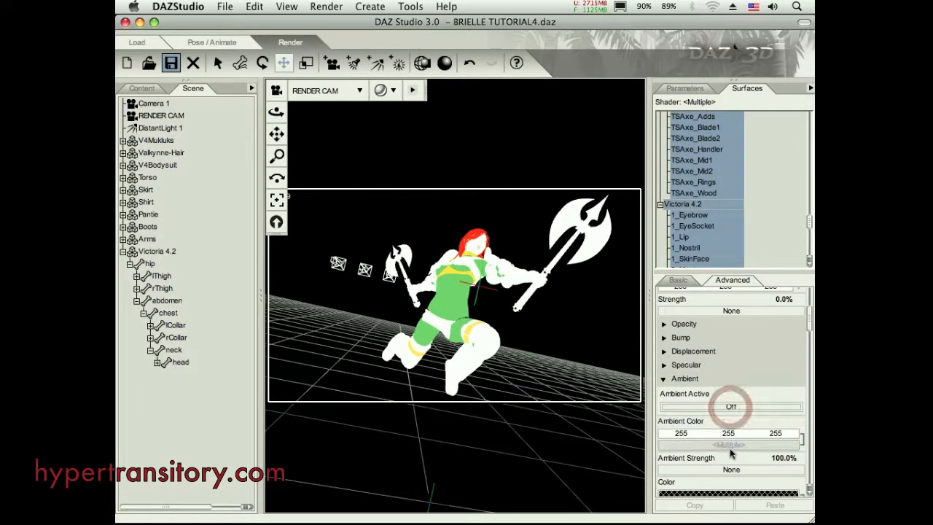
click(729, 446)
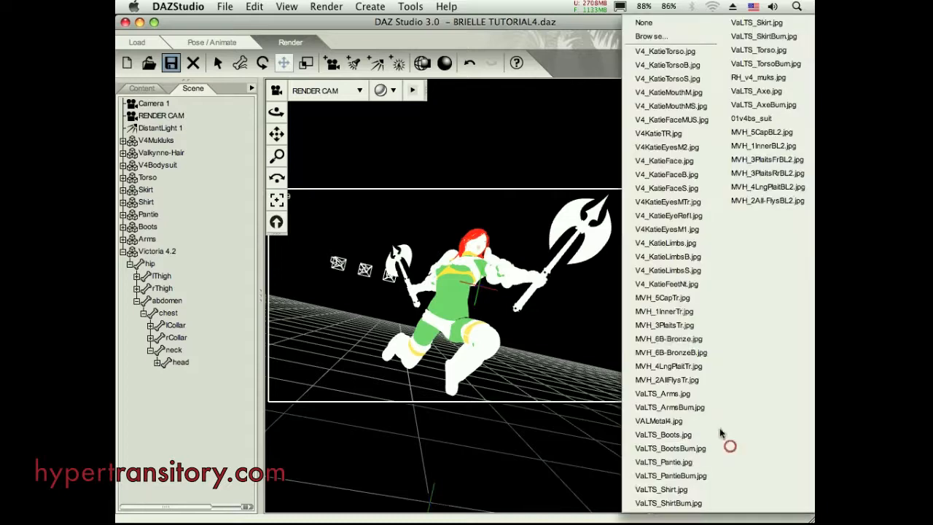
click(644, 24)
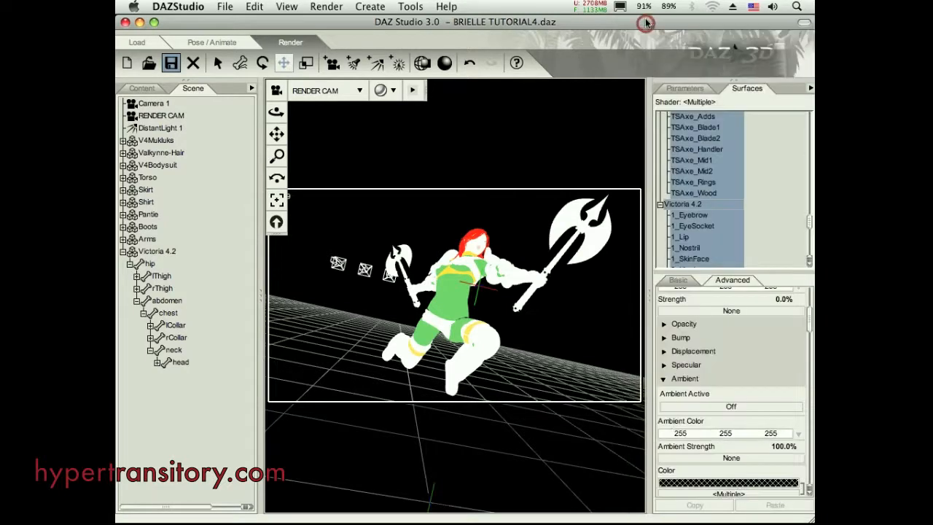
Set the selected surfaces' Ambient Strength to 0%.
click(781, 446)
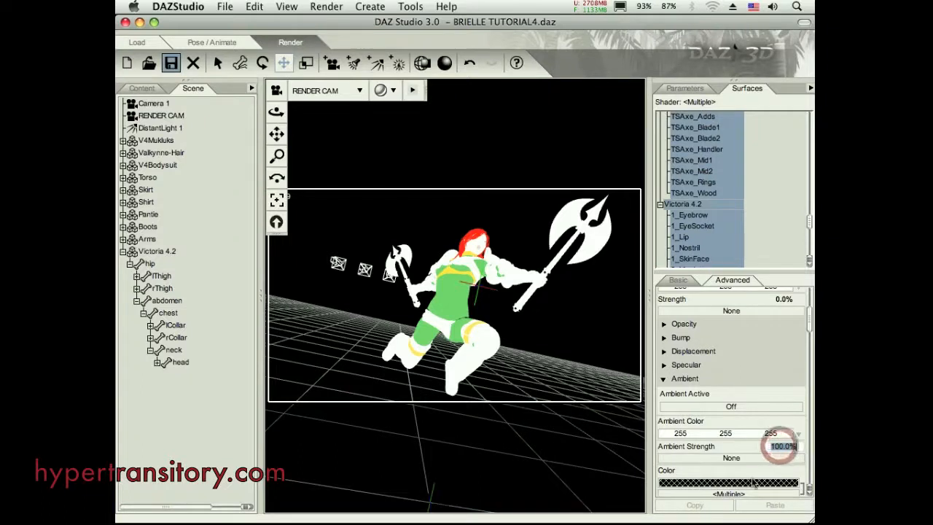
text(0)
key(Return)
Clear the image map of the remaining ambient Color property and set its Strength to 0%.
drag(809, 316, 808, 324)
click(731, 431)
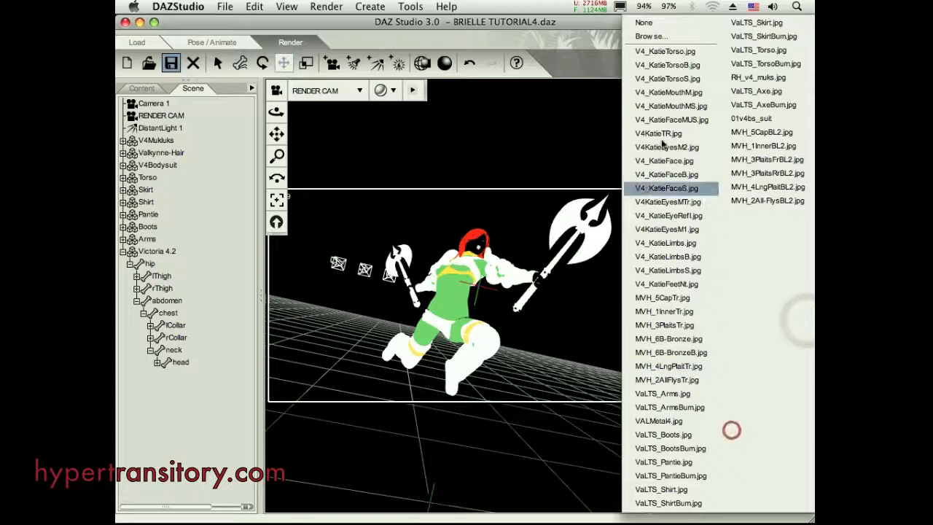
click(648, 26)
click(781, 431)
text(0)
key(Return)
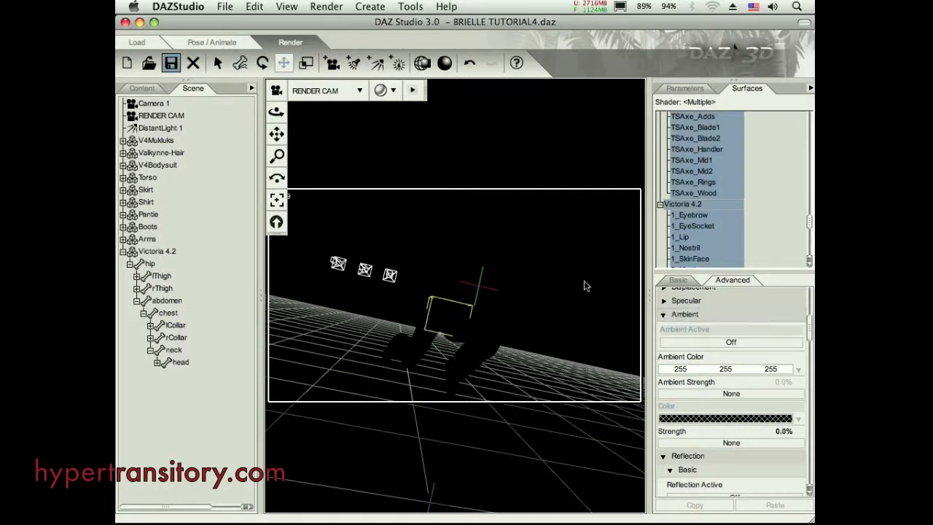
Turn Specular Active on for the selected surfaces and set Specular Strength to 100%.
scroll(809, 331, up, 3)
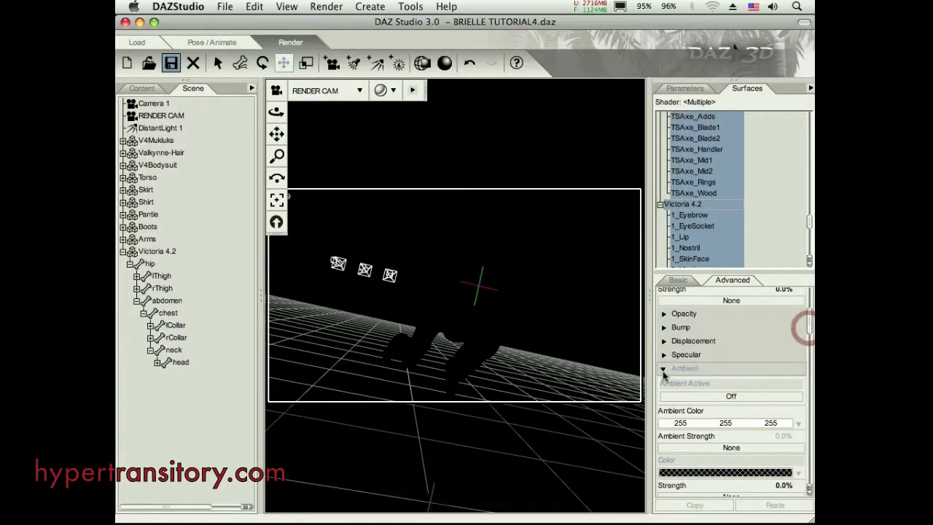
click(663, 369)
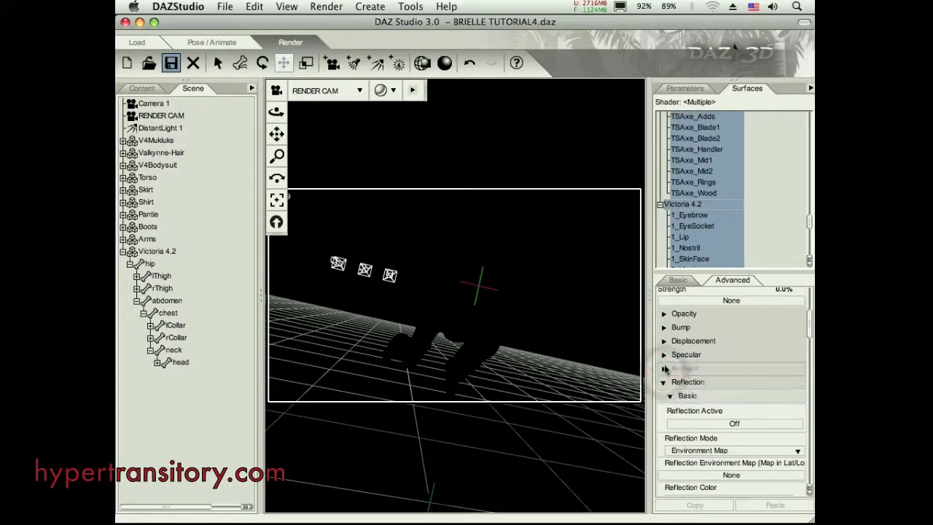
click(663, 356)
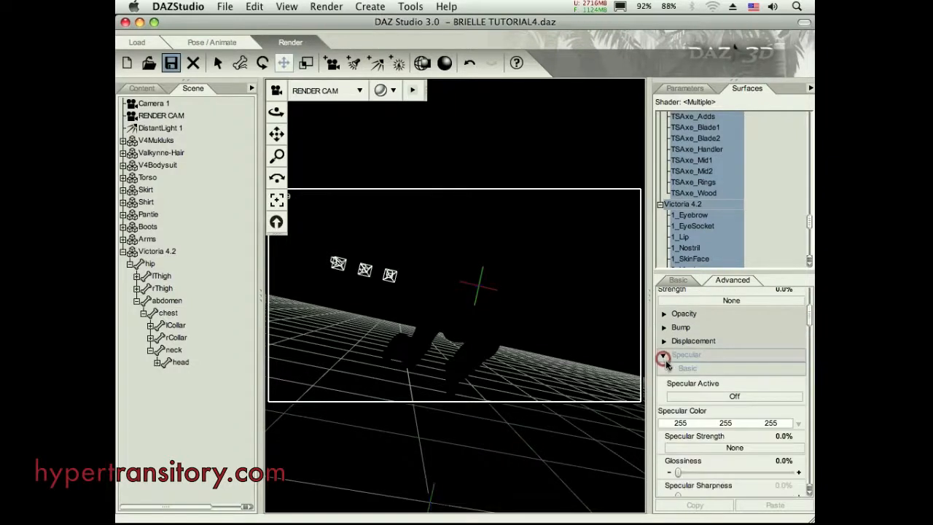
click(734, 396)
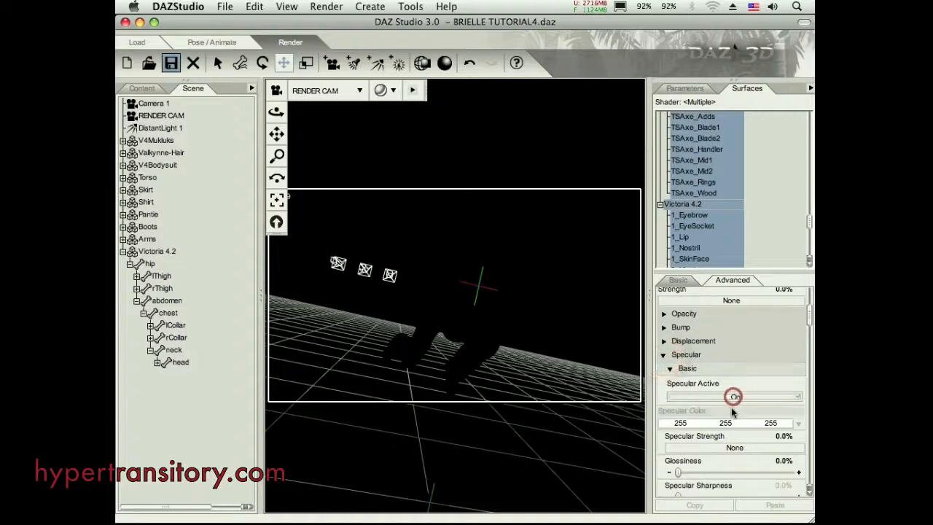
click(782, 436)
text(100)
key(Return)
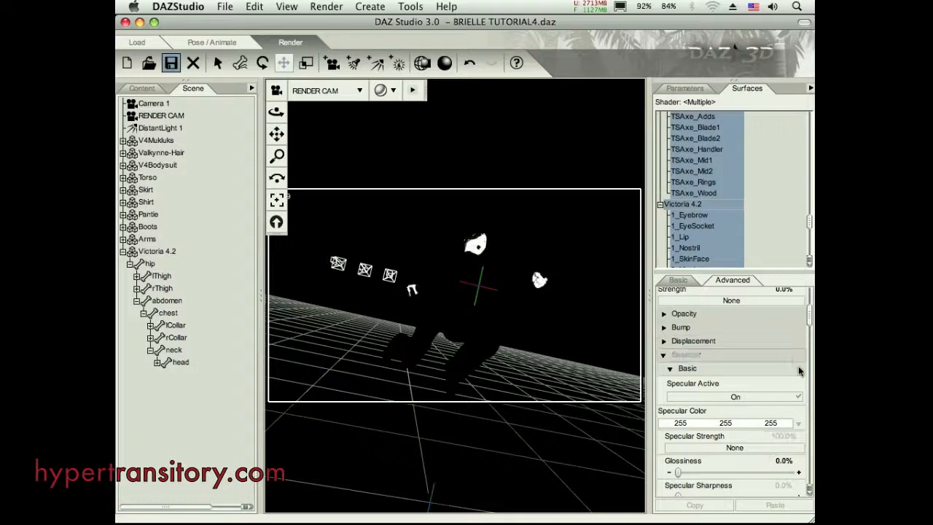
Turn Specular2 Active on for the selected surfaces and set Specular2 Strength to 100%.
drag(809, 319, 810, 324)
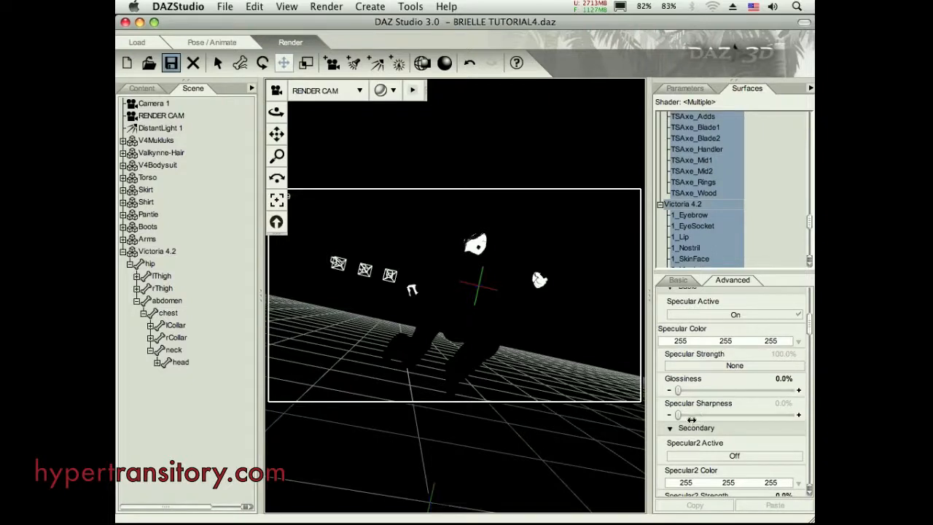
drag(808, 328, 809, 336)
click(734, 371)
click(734, 372)
drag(677, 423, 809, 375)
drag(809, 329, 812, 355)
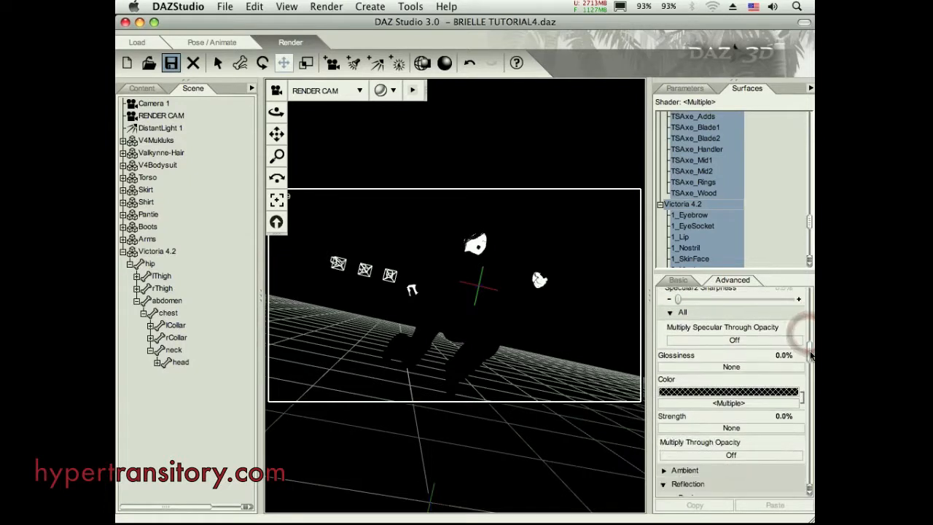
Set the combined specular Color to white (255, 255, 255) with its map at None, and its Strength to 100%.
click(730, 402)
click(656, 26)
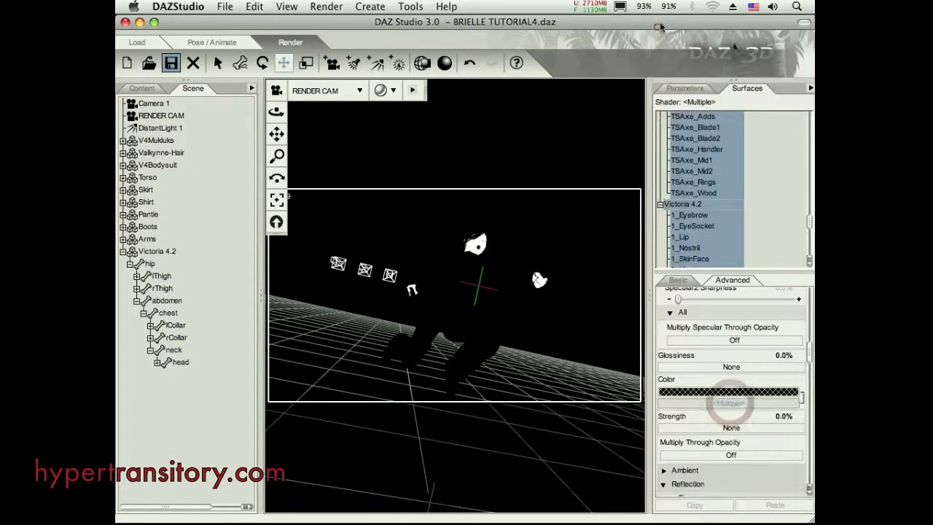
click(724, 394)
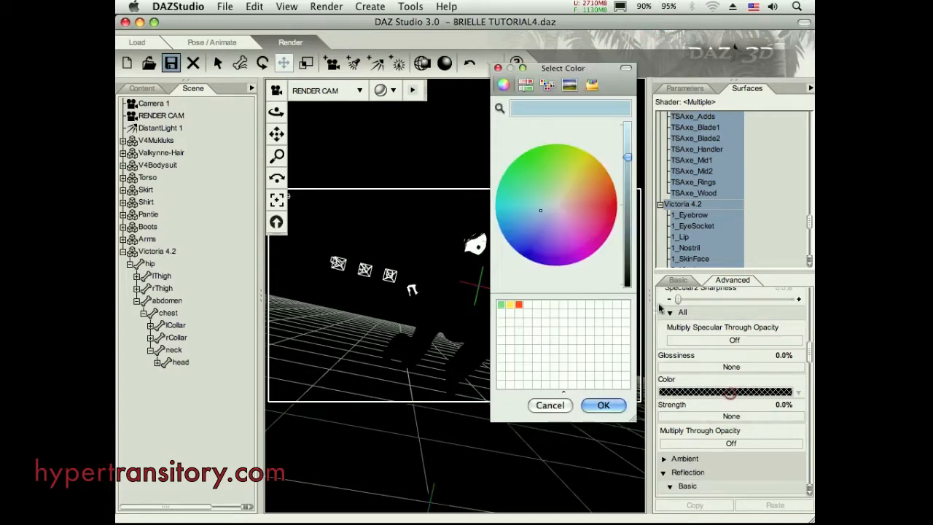
click(584, 329)
click(604, 404)
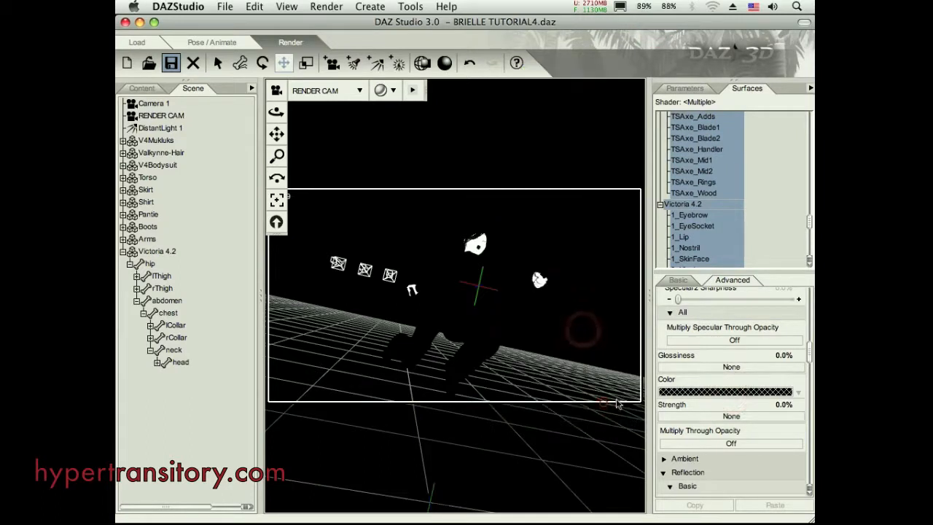
text(100)
key(Return)
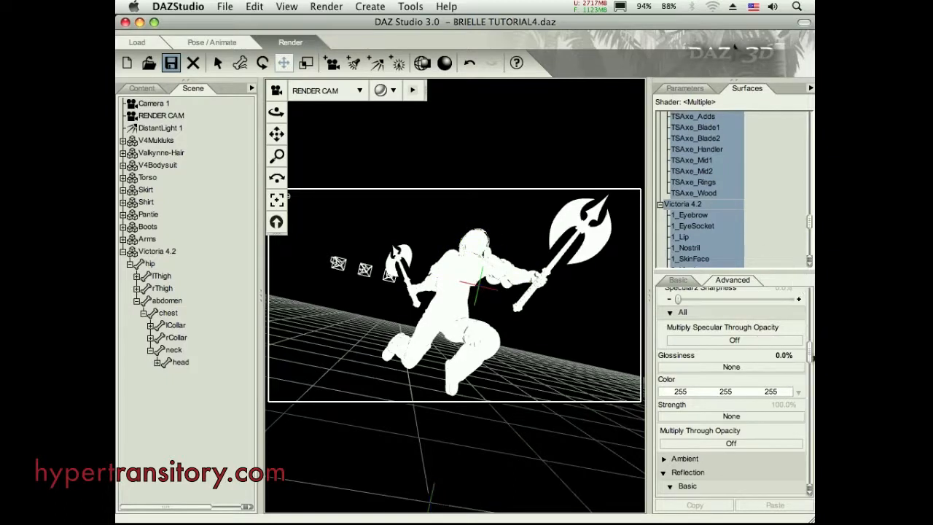
Try Glossiness at 50% and 5% on the selected surfaces, and return it to 0%.
mouse_move(809, 358)
mouse_down()
mouse_move(811, 333)
mouse_move(813, 348)
mouse_up()
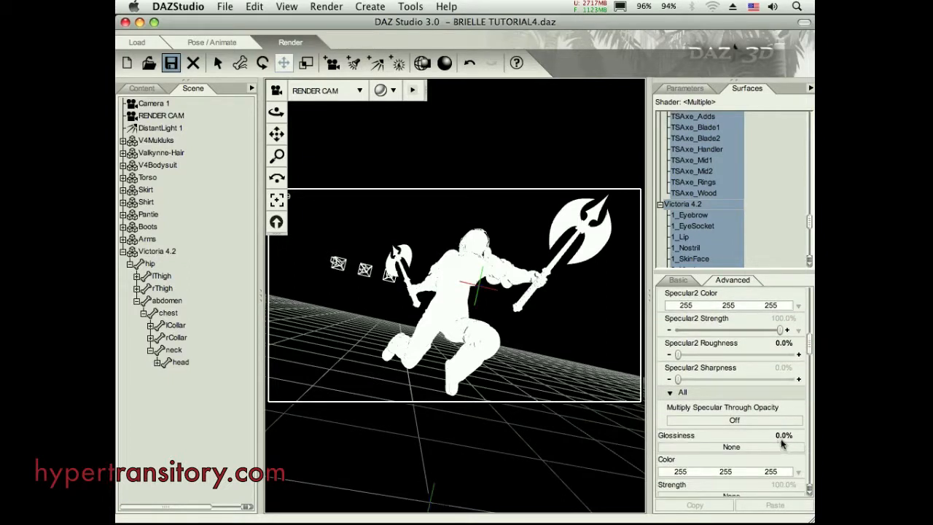
click(778, 436)
text(50)
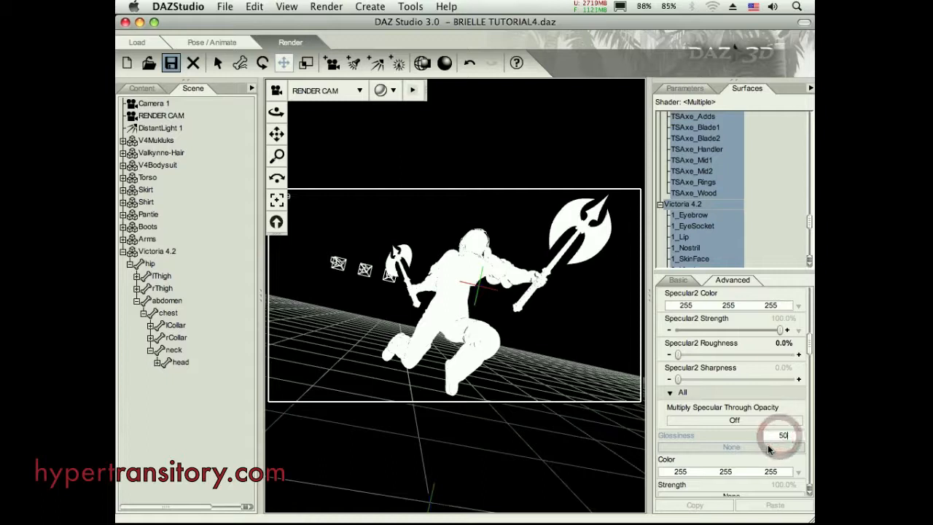
key(Return)
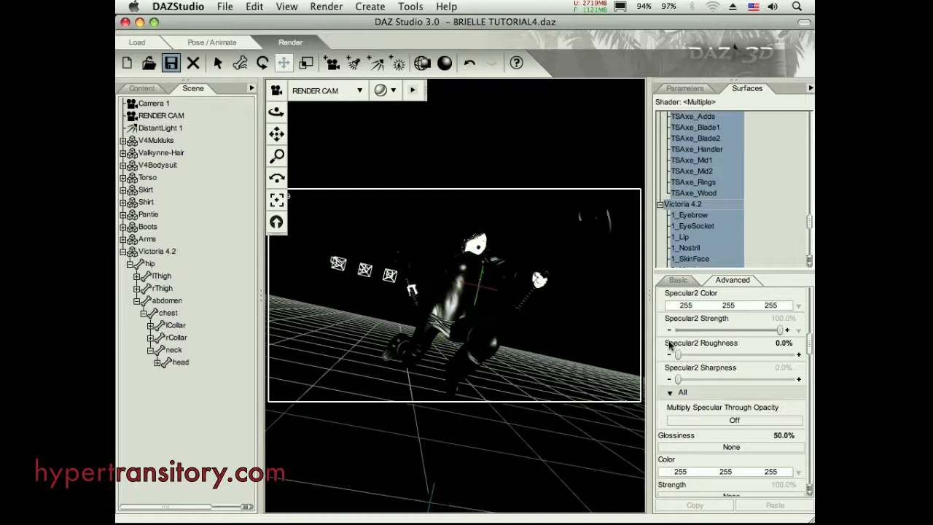
click(784, 435)
text(5)
key(Return)
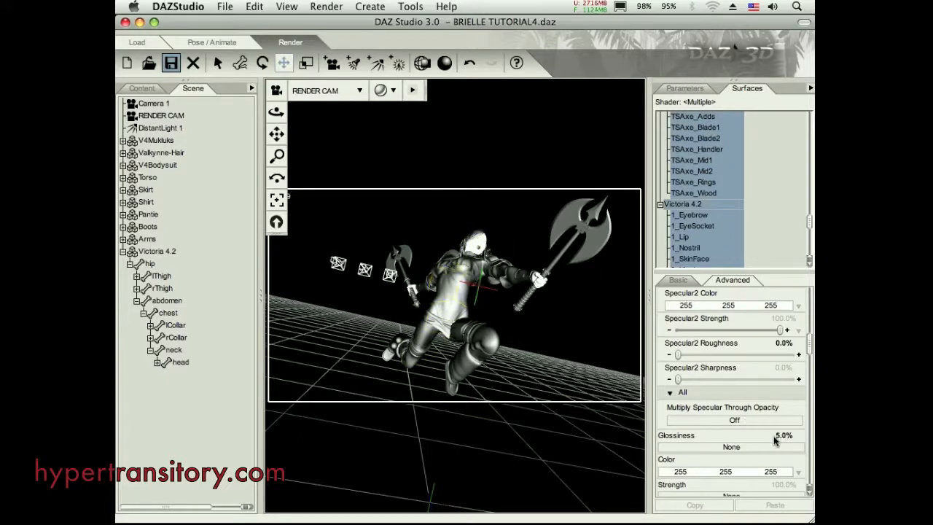
click(776, 435)
text(0)
key(Return)
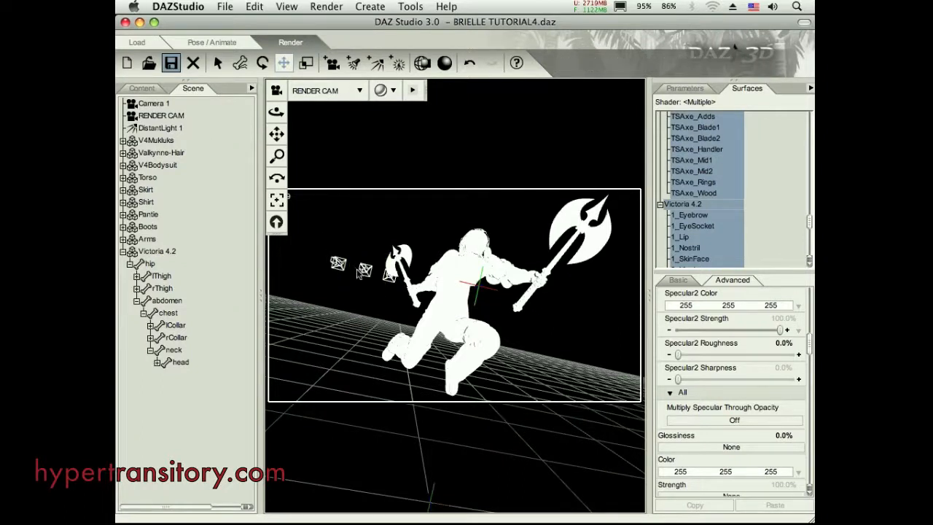
Move DistantLight 1 up and away from the figure, to about X -71, Y 108.
click(169, 130)
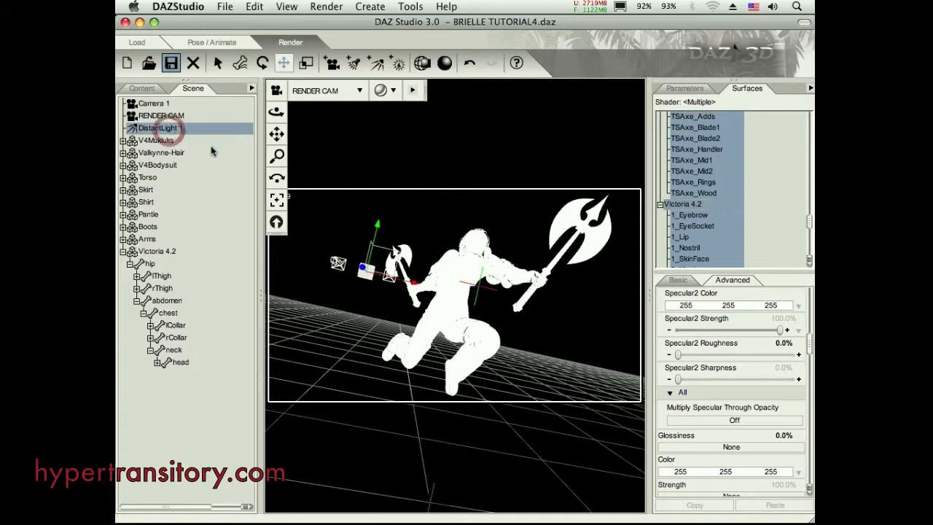
drag(381, 264, 527, 144)
drag(461, 186, 353, 255)
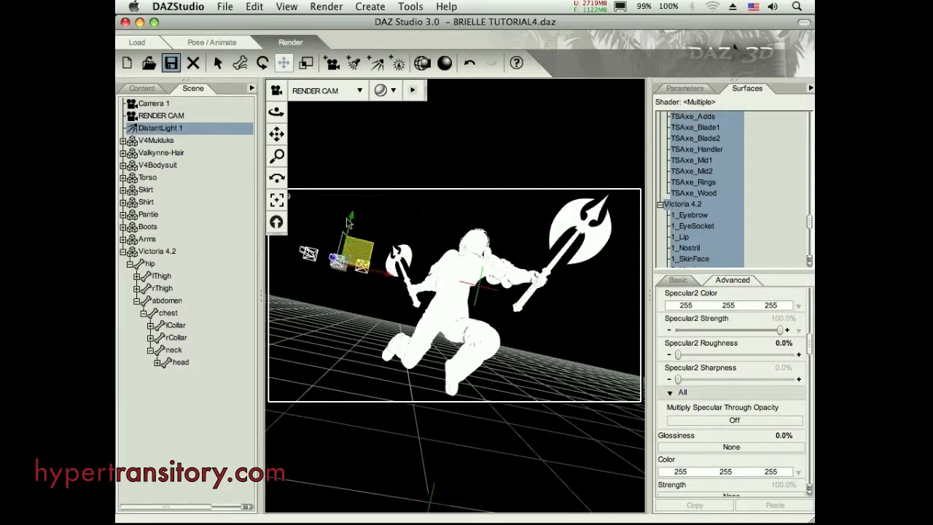
Show DistantLight 1's Transforms parameters and rotate the light so its arrows point sideways, away from the figure.
click(263, 63)
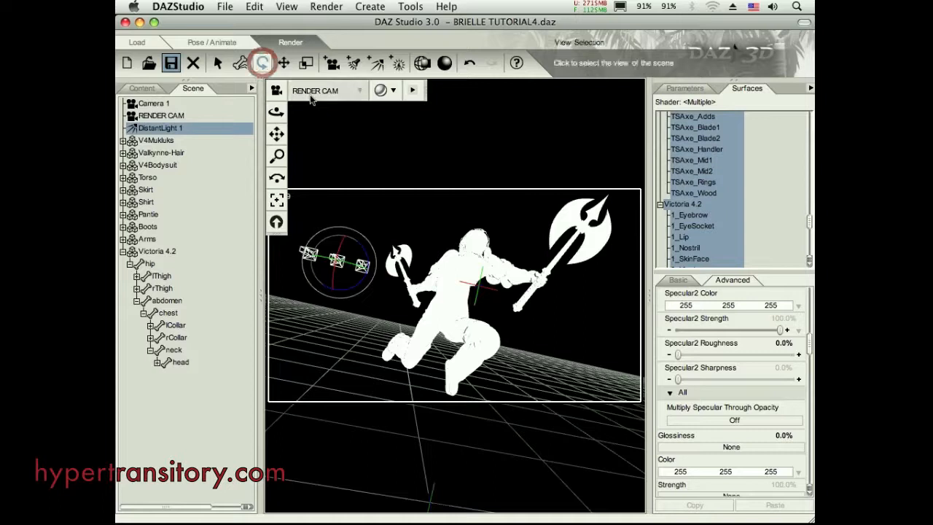
click(685, 88)
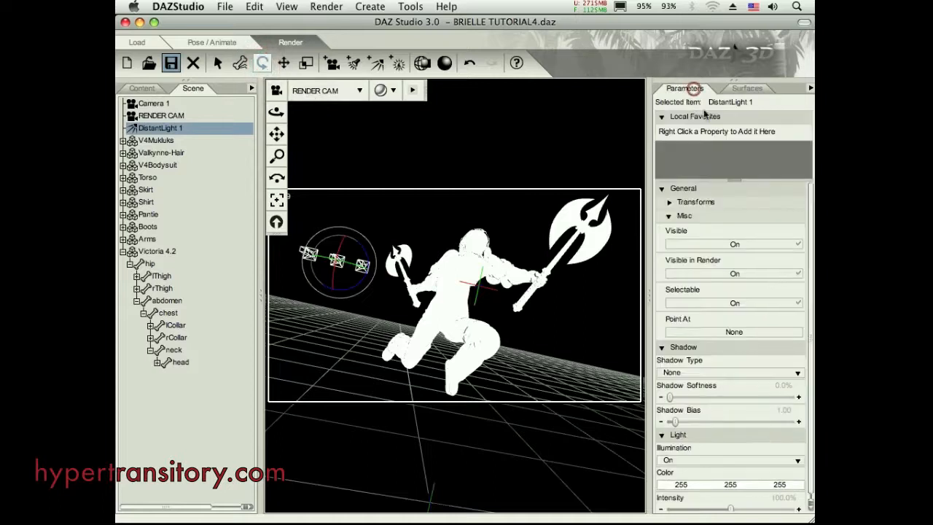
click(670, 202)
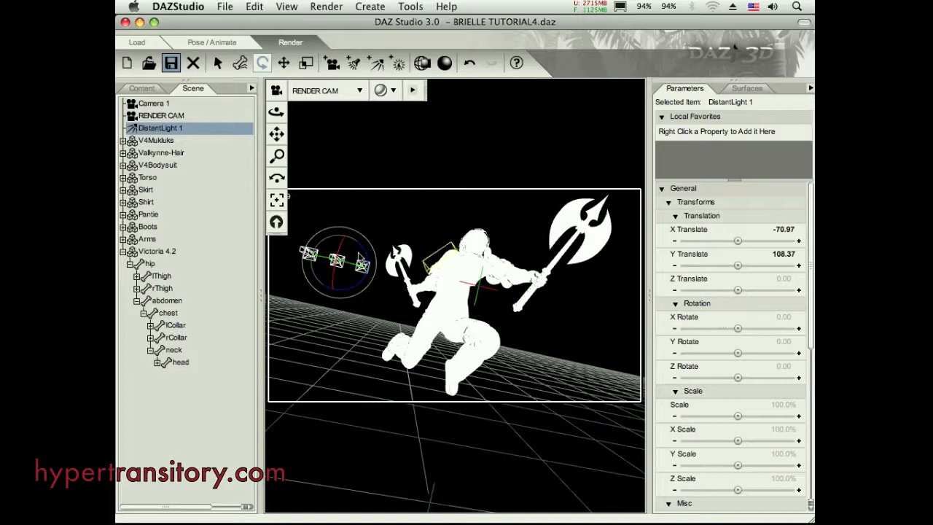
drag(352, 253, 443, 237)
Return to the selected surfaces' settings and inspect their Opacity properties.
click(744, 88)
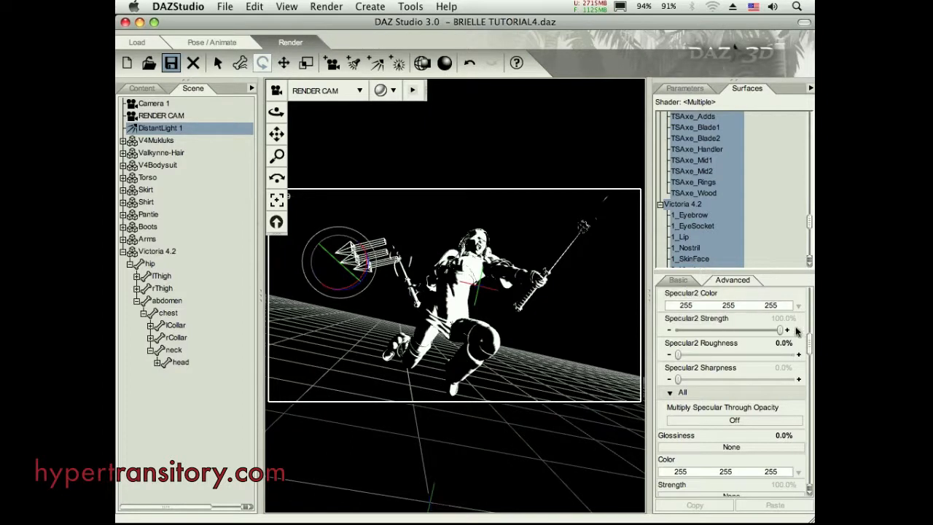
scroll(809, 343, up, 10)
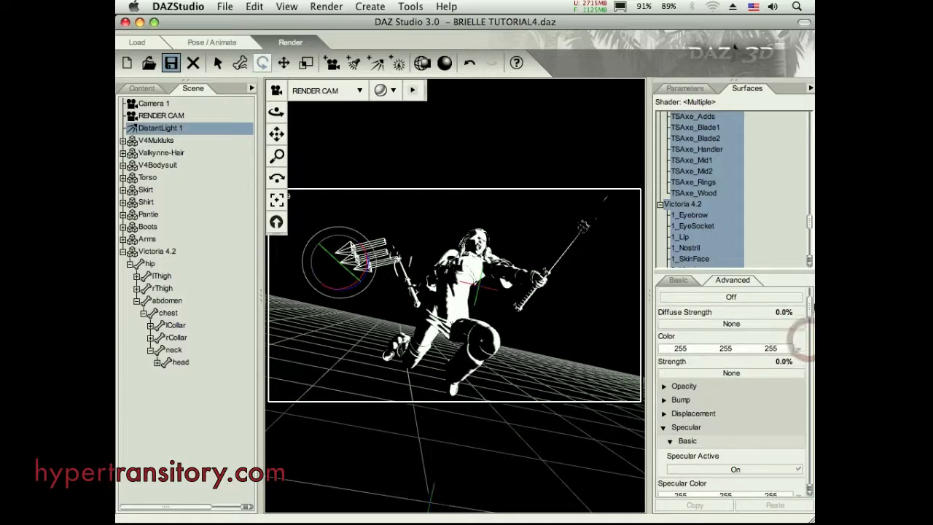
click(664, 389)
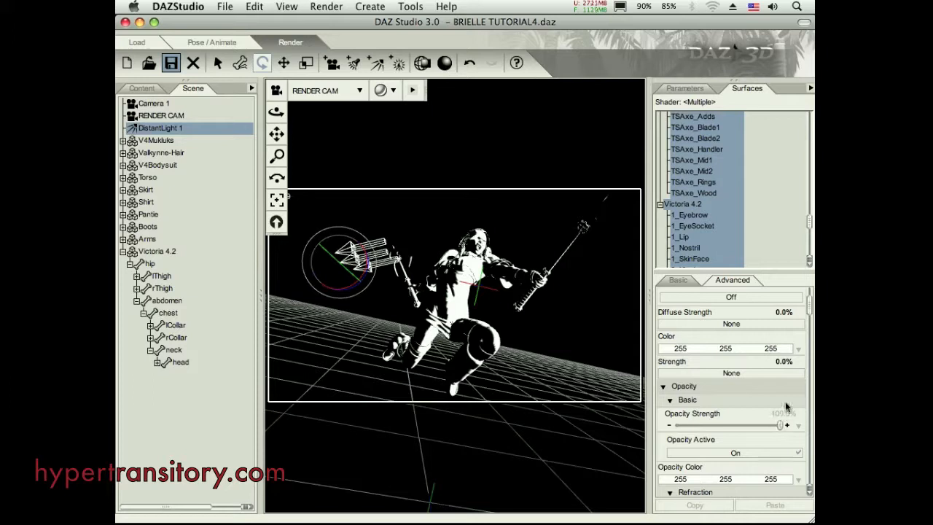
drag(808, 308, 809, 312)
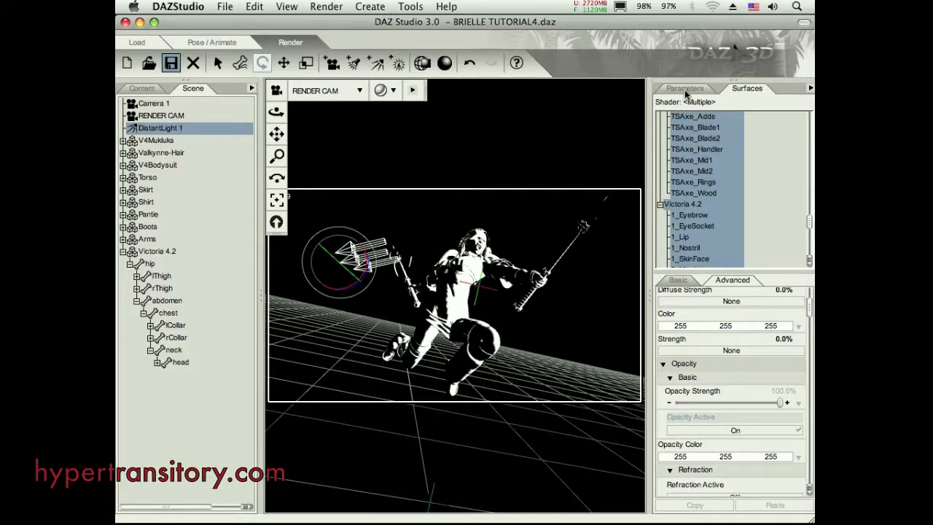
Test render the scene through RENDER CAM, inspect the specular result and close the render window.
click(447, 63)
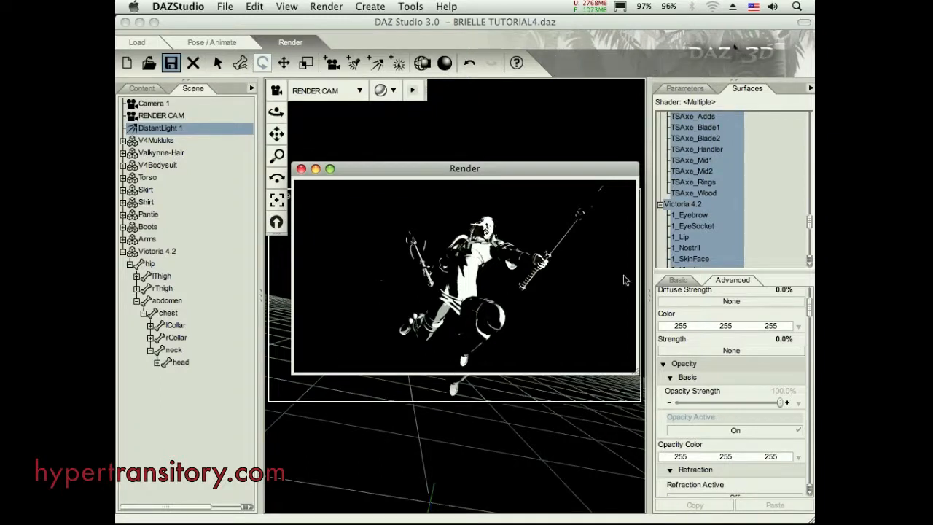
click(302, 169)
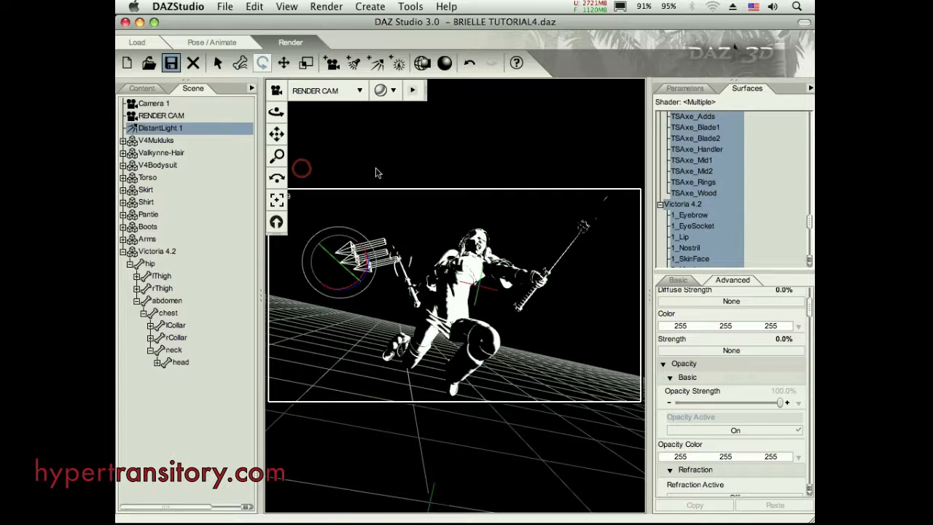
Rotate DistantLight 1 until its arrows point diagonally down toward the figure.
mouse_move(336, 259)
mouse_down()
mouse_move(348, 256)
mouse_move(300, 313)
mouse_move(268, 310)
mouse_move(283, 310)
mouse_move(236, 259)
mouse_move(284, 287)
mouse_move(334, 293)
mouse_move(368, 321)
mouse_move(508, 309)
mouse_up()
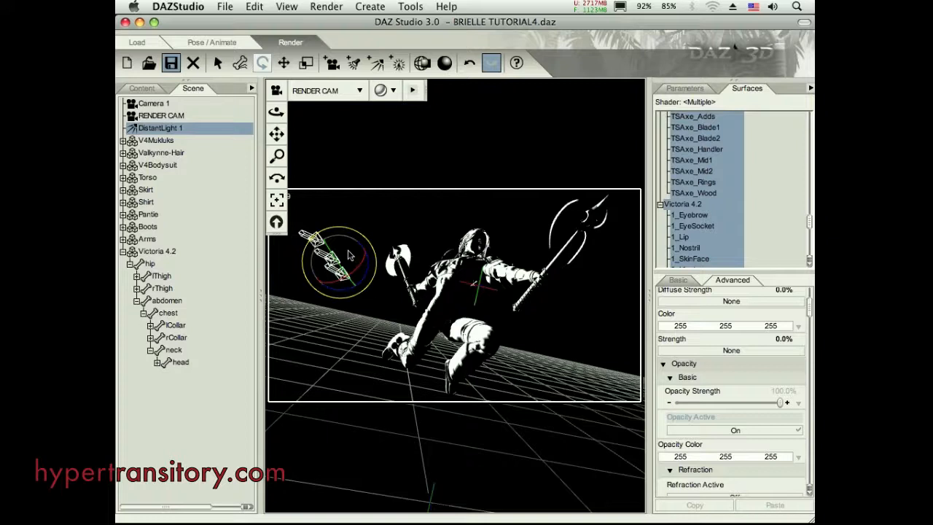
drag(339, 266, 397, 239)
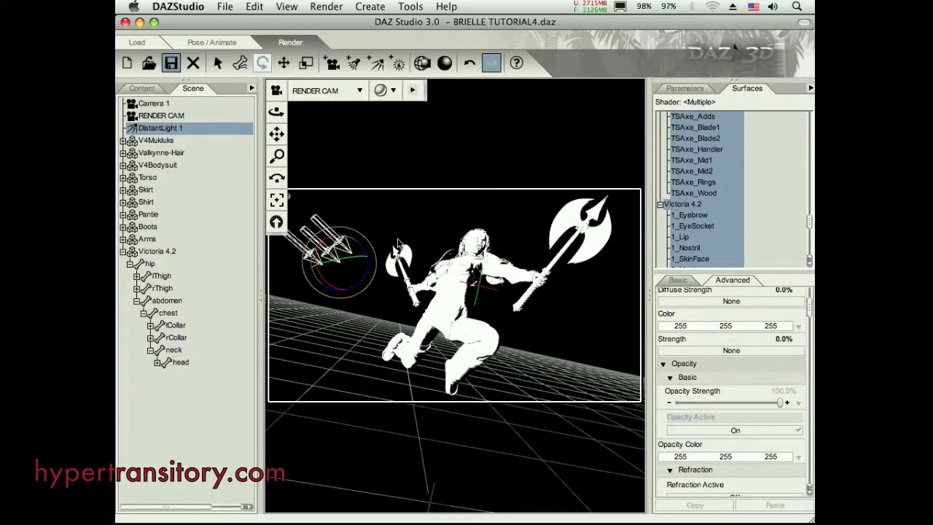